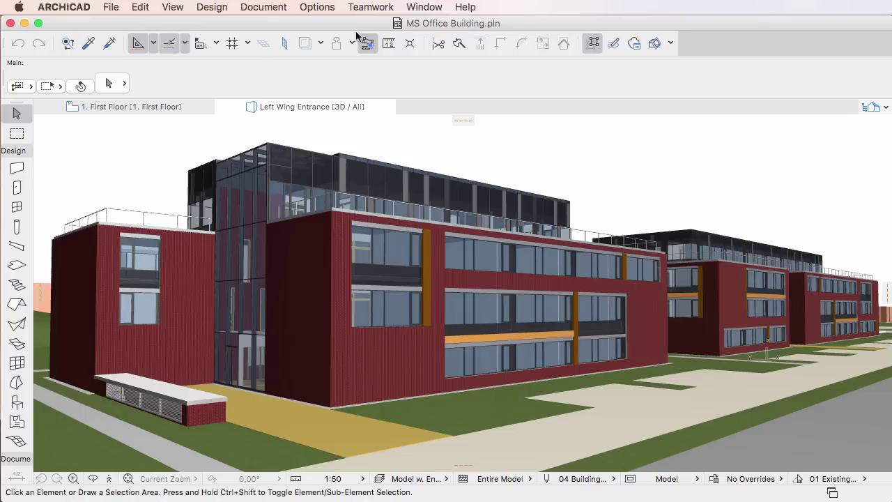
Step: Open the Graphic Override Rules editor from the Document menu to show the Fire Zone 4 rule
left_click(260, 9)
mouse_move(287, 117)
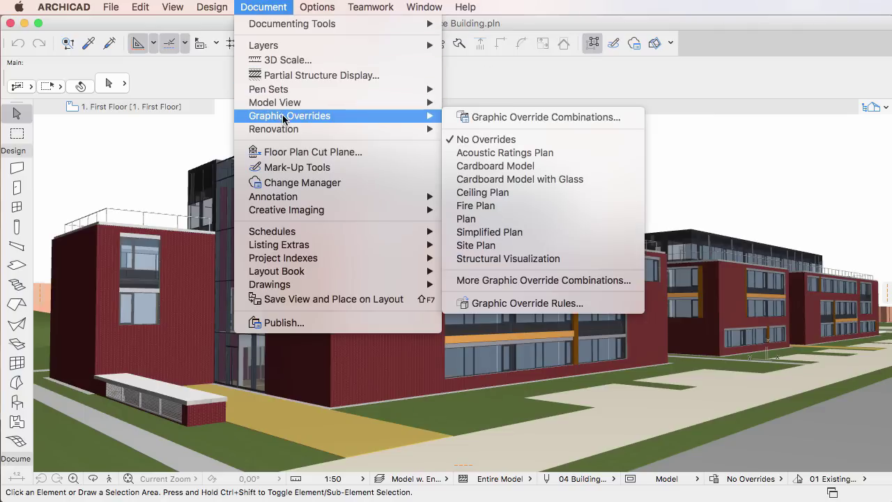
left_click(597, 304)
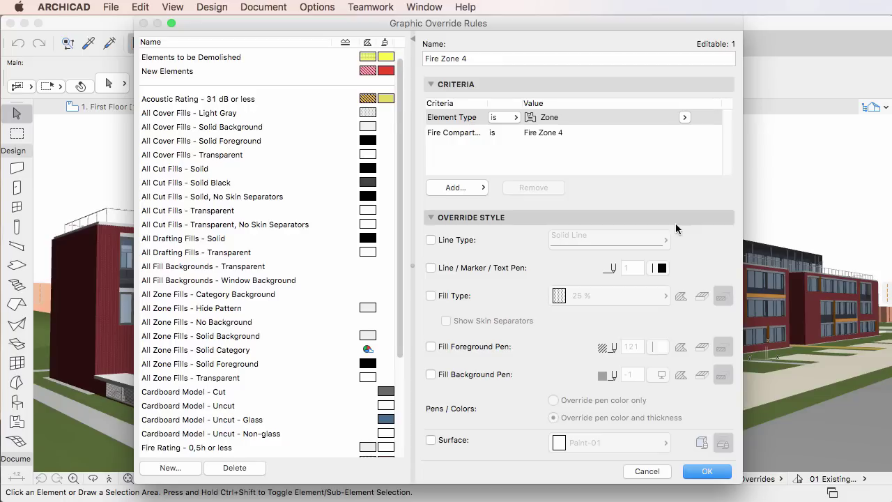
scroll(280, 57, "up", 1)
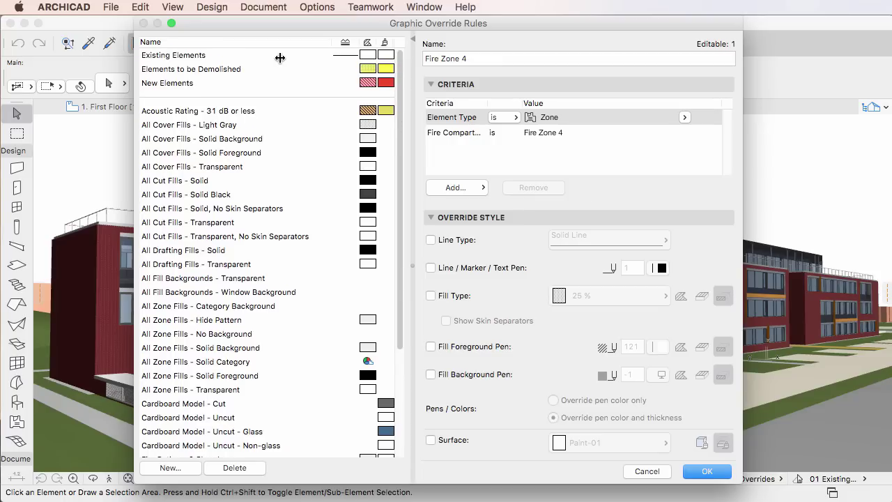
left_click(279, 57)
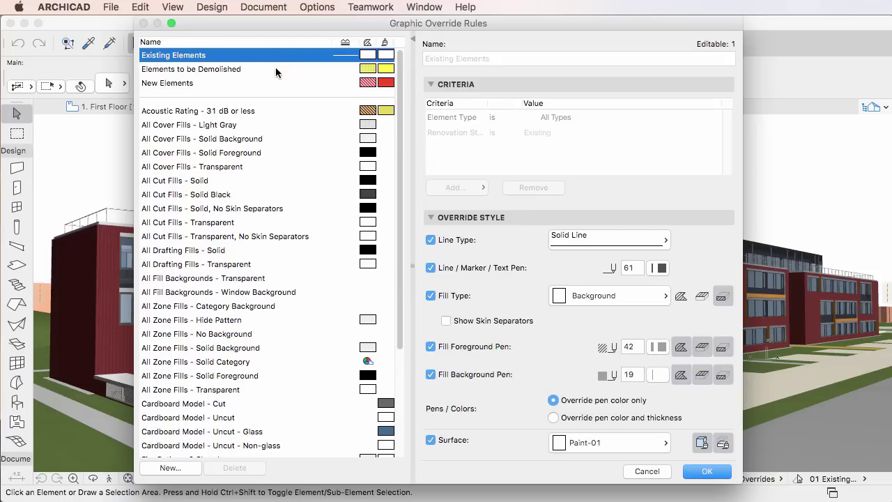
left_click(275, 69)
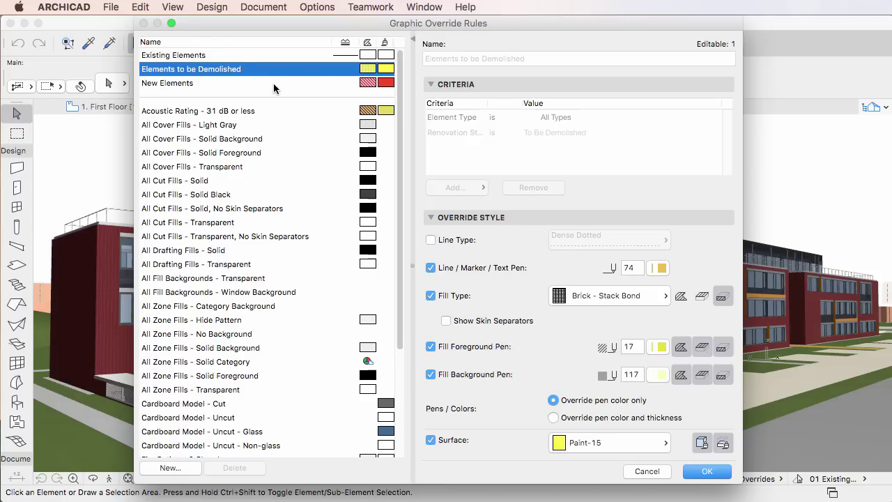
left_click(274, 83)
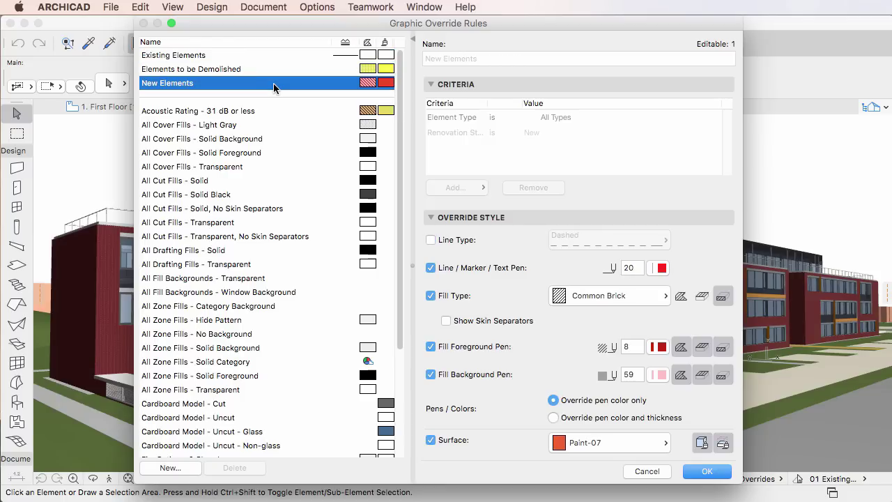
scroll(245, 275, "down", 5)
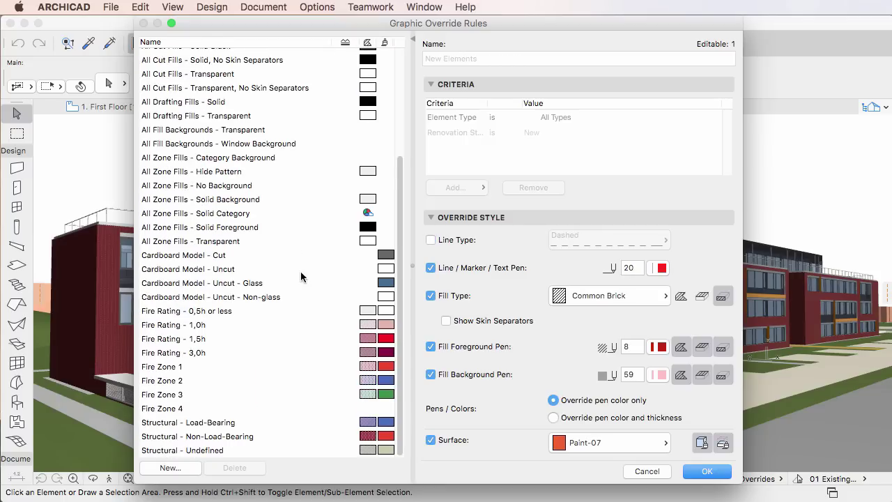
left_click(189, 411)
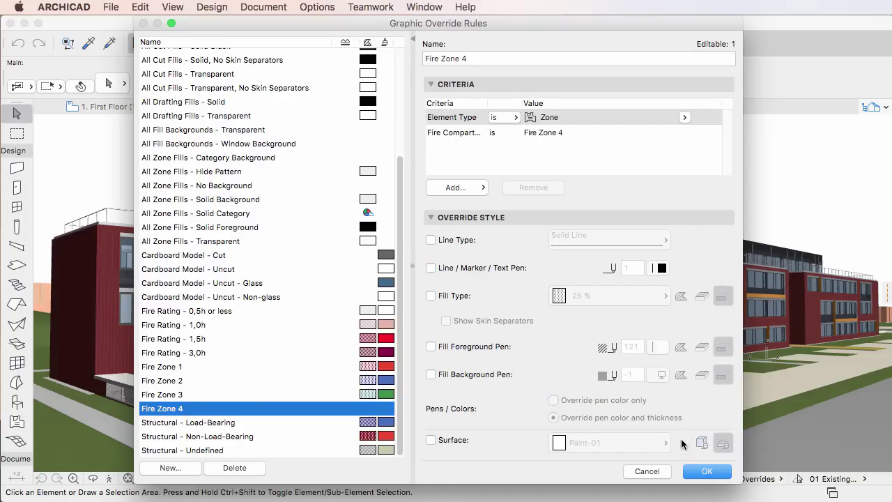
Step: Override Fire Zone 4's line type with Dashed - Tiny and enable the line/marker/text pen override
left_click(432, 240)
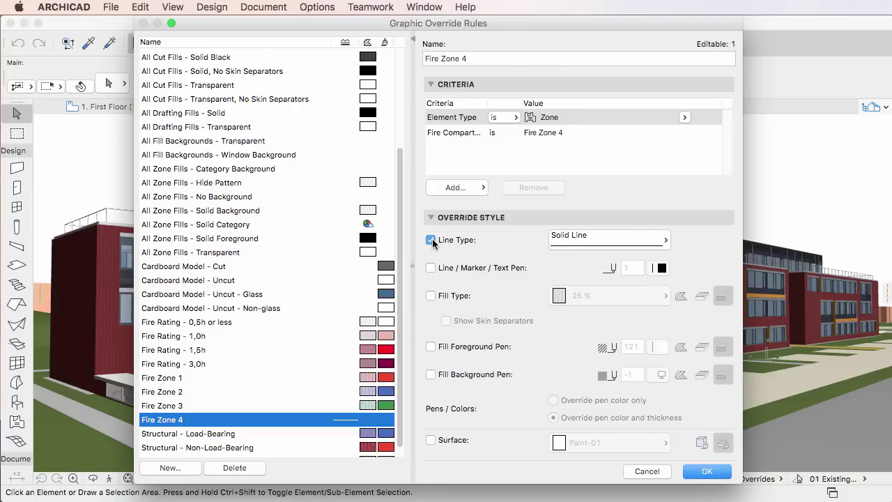
left_click(597, 245)
left_click(597, 244)
left_click(430, 240)
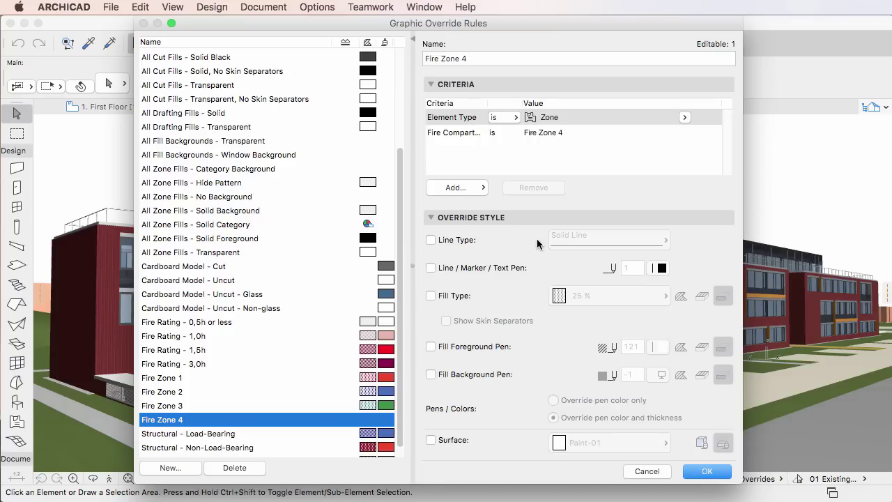
left_click(432, 240)
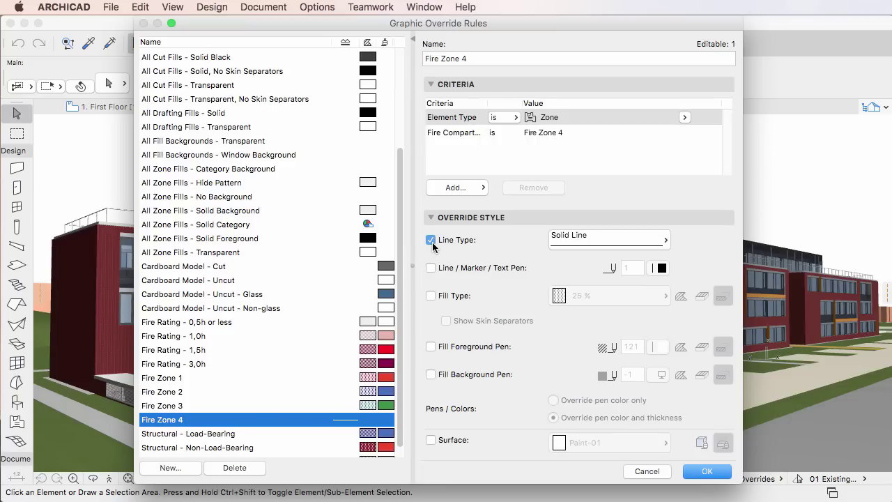
left_click(656, 239)
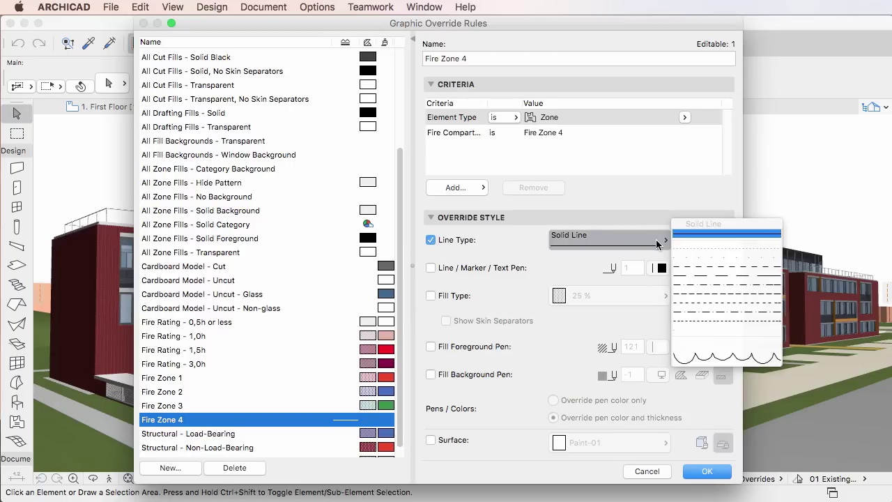
left_click(693, 320)
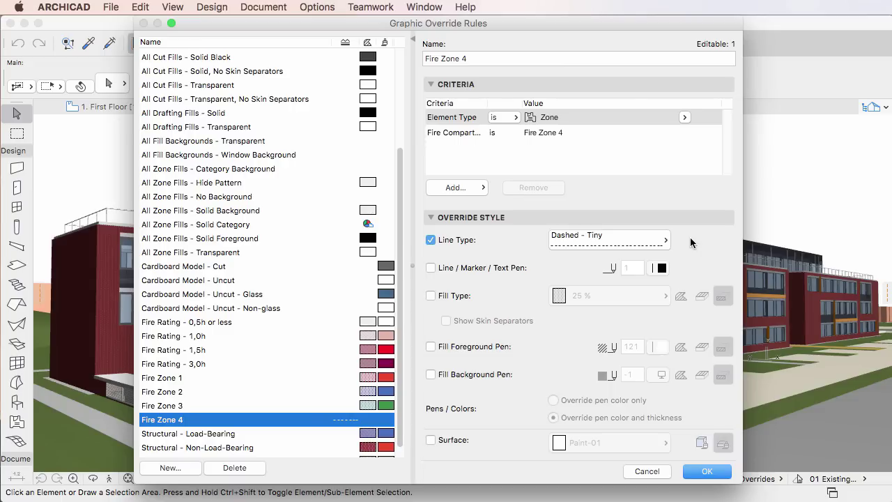
left_click(430, 269)
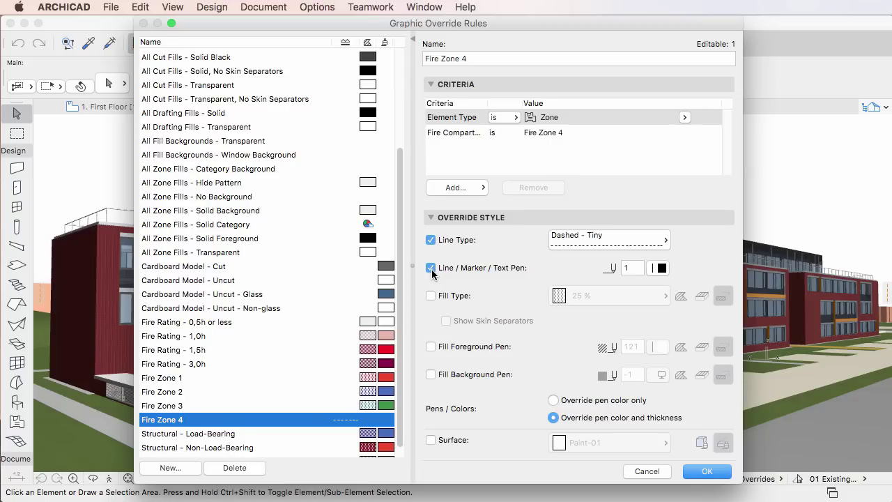
Step: Set the line/marker/text pen to red pen 20 and enable the 25 % fill type override
left_click(662, 269)
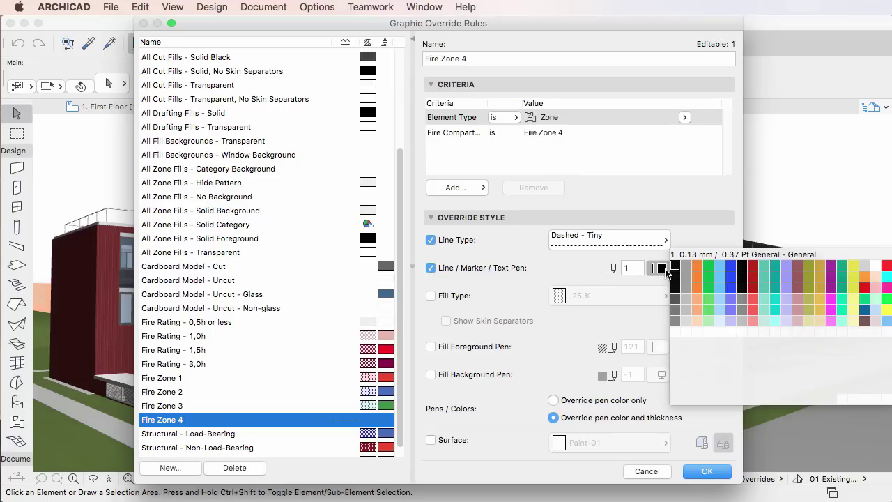
left_click(886, 267)
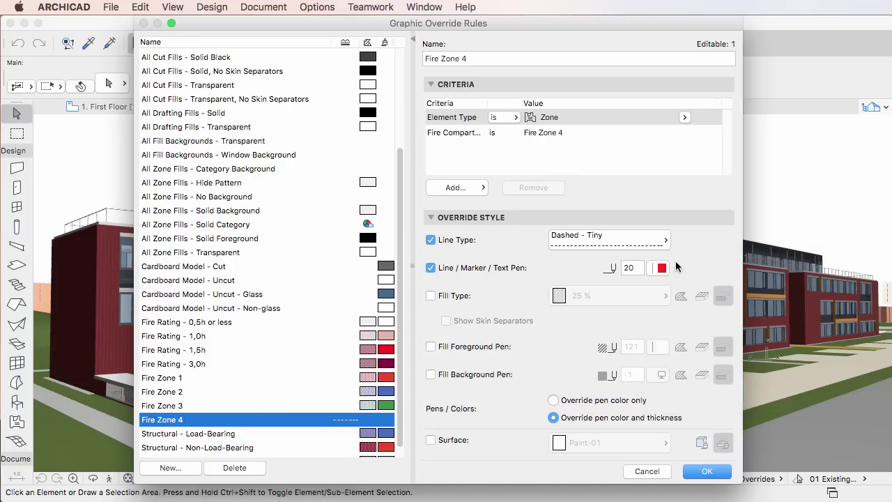
left_click(431, 295)
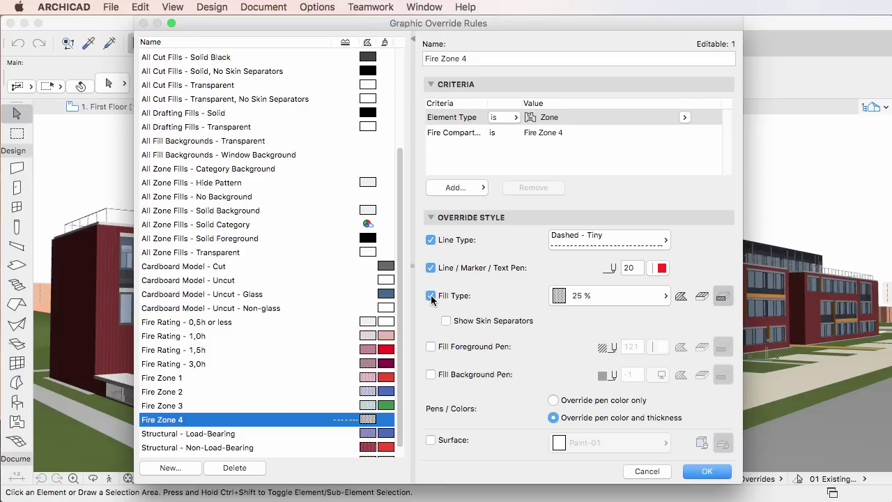
Step: Change the fill type override to 50 %, applied only to cover and uncut fills
left_click(653, 298)
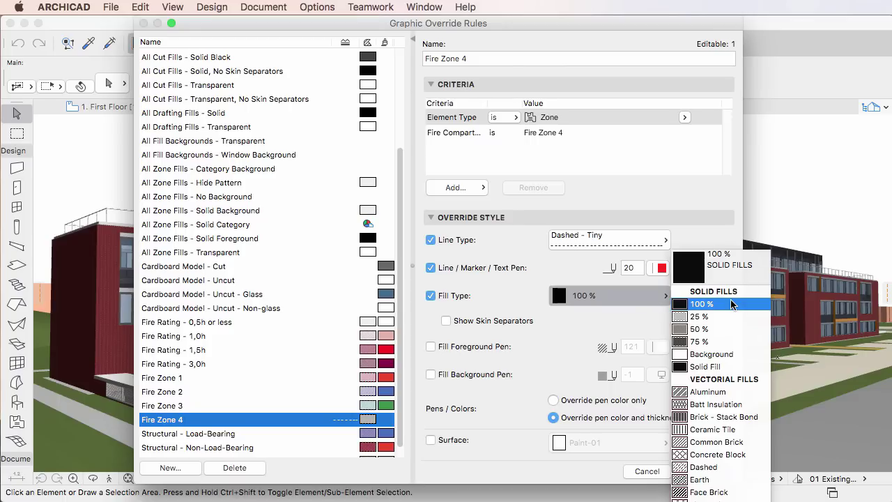
left_click(746, 329)
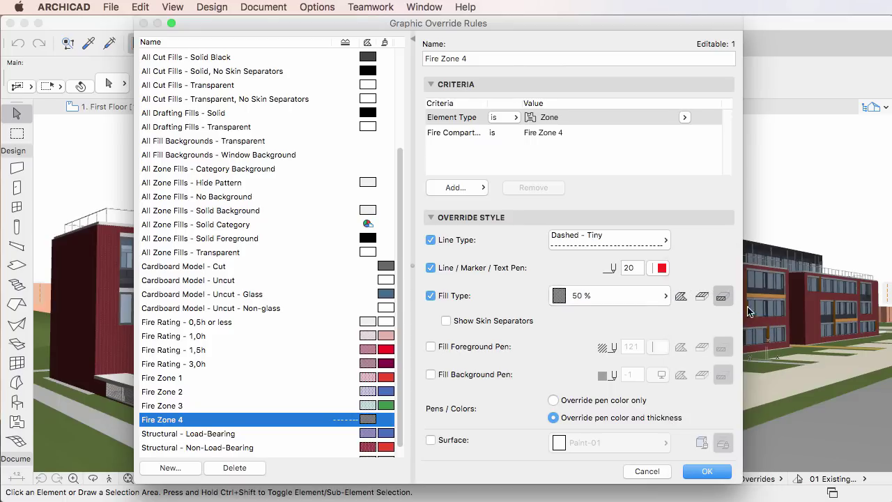
left_click(706, 299)
left_click(722, 298)
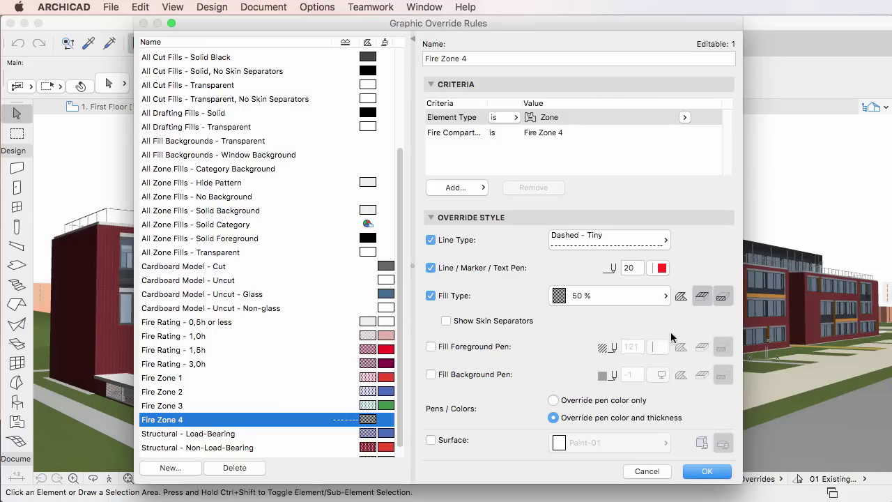
left_click(722, 298)
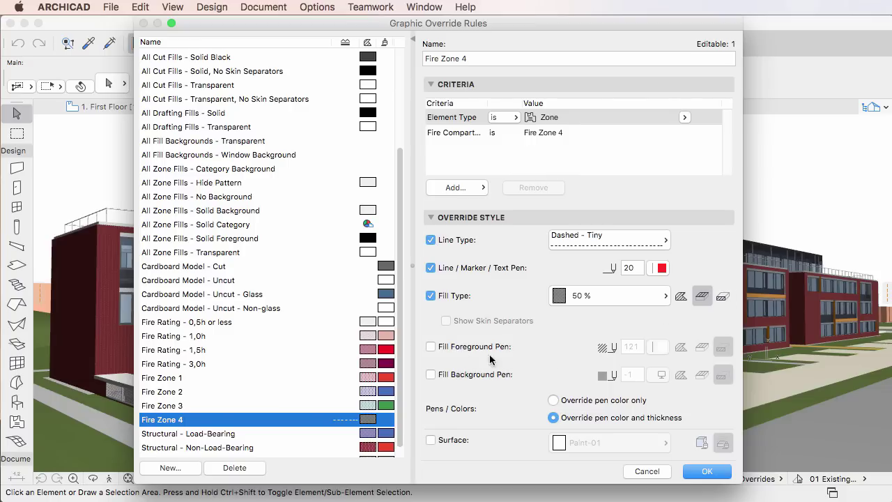
Step: Override the fill foreground pen with orange pen 83 and enable the fill background pen override
left_click(432, 348)
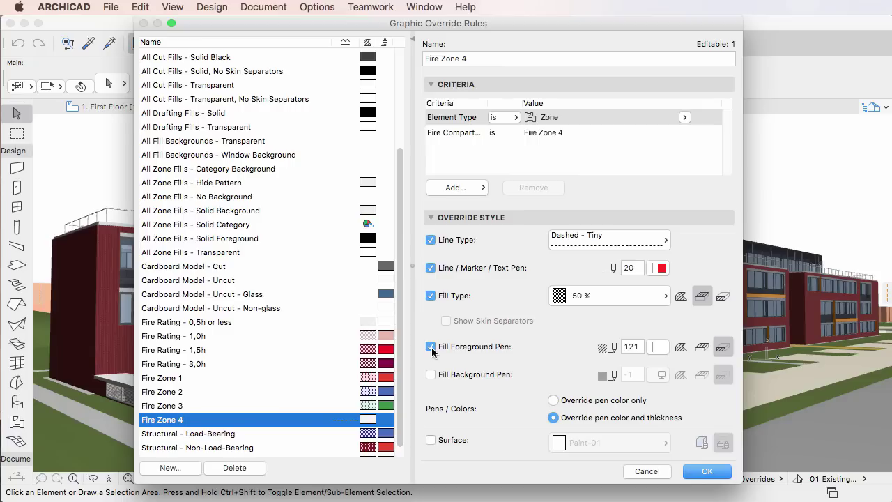
left_click(660, 348)
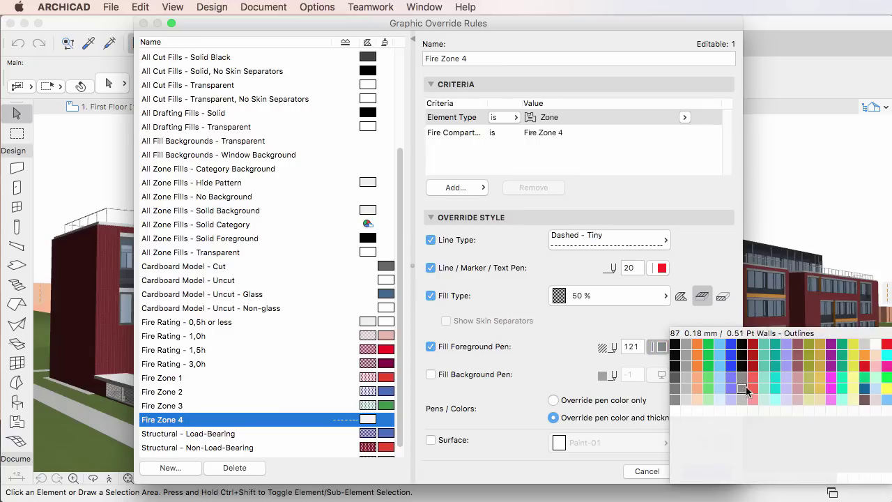
left_click(701, 387)
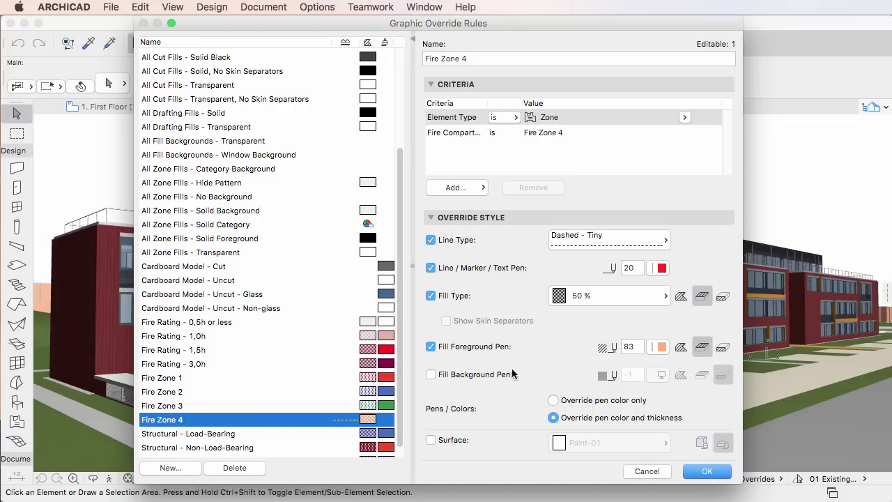
left_click(430, 377)
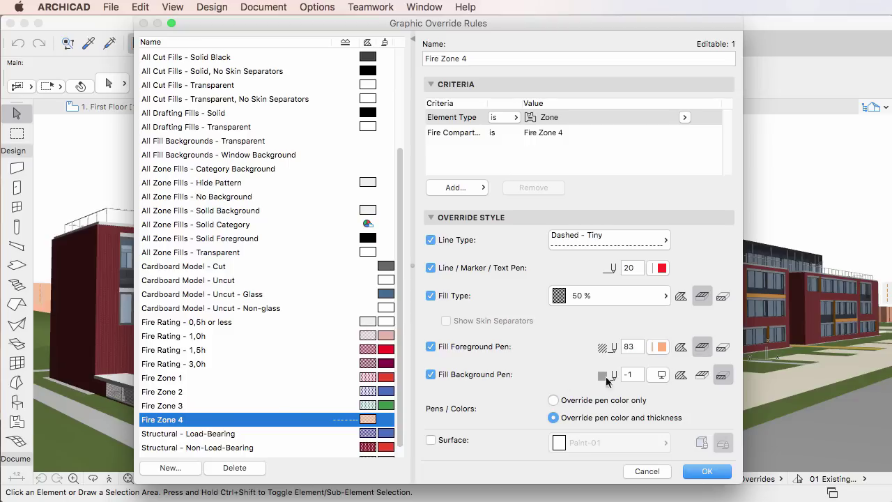
Step: Set the fill background pen to -1 Window Background for cover and uncut fill backgrounds
left_click(659, 373)
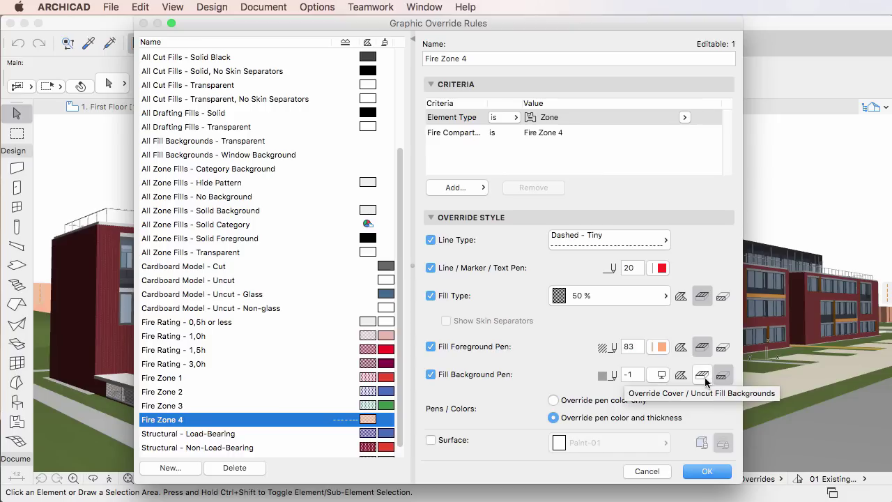
left_click(704, 380)
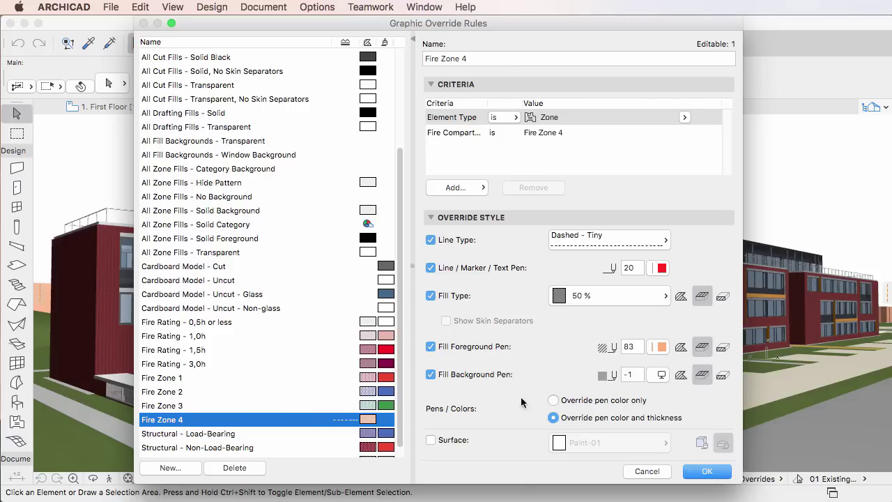
Step: Turn off the line/marker/text pen override while keeping the fill foreground pen override on
left_click(432, 348)
left_click(431, 268)
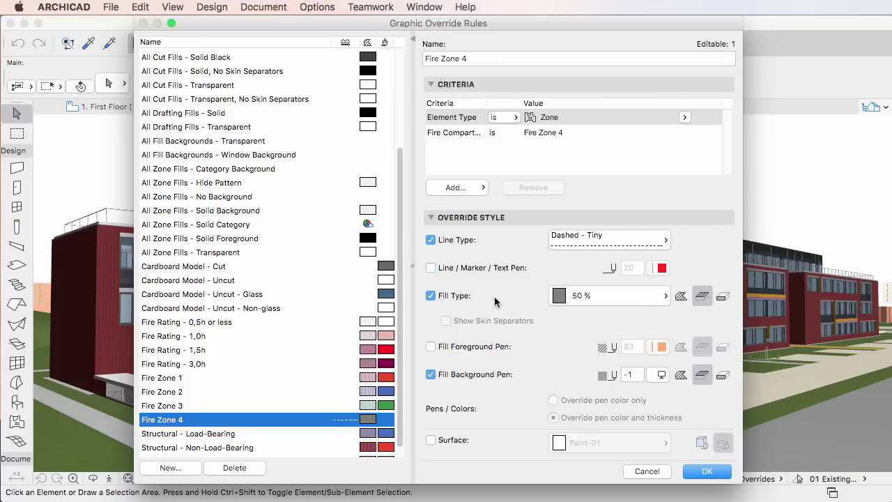
left_click(431, 268)
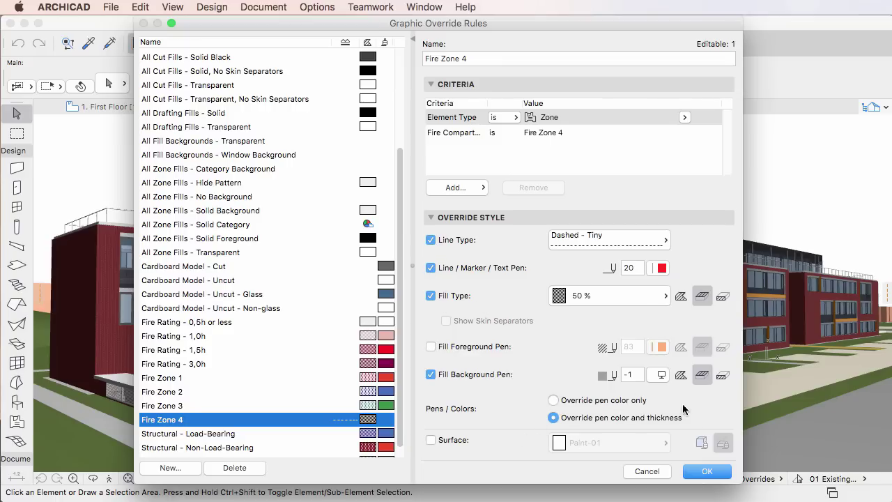
left_click(431, 268)
left_click(431, 347)
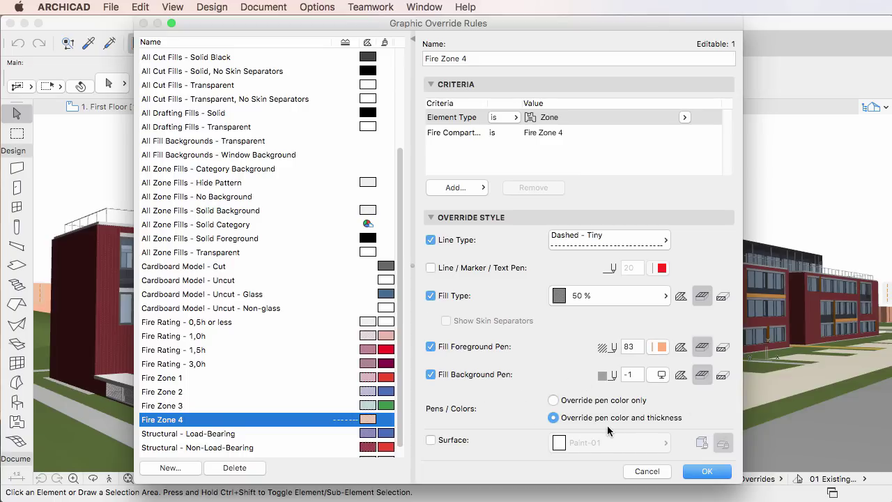
Step: Keep pens overriding both colour and thickness, and switch on the surface override
left_click(580, 401)
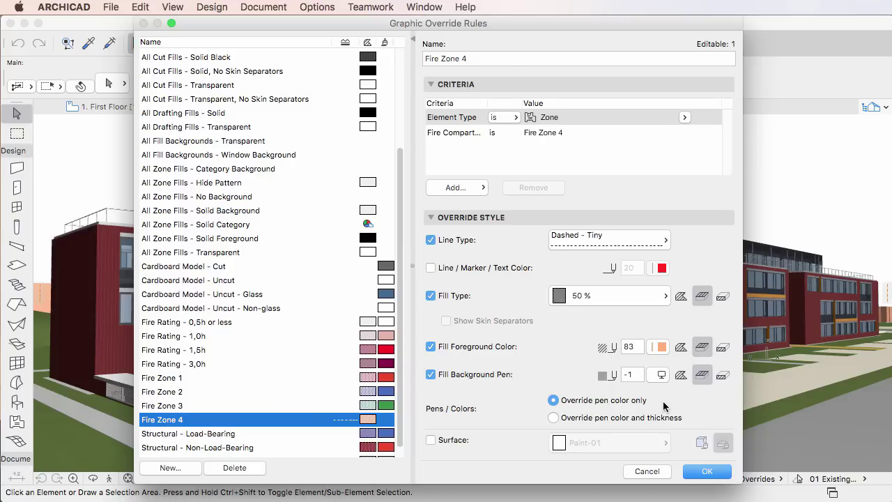
left_click(554, 418)
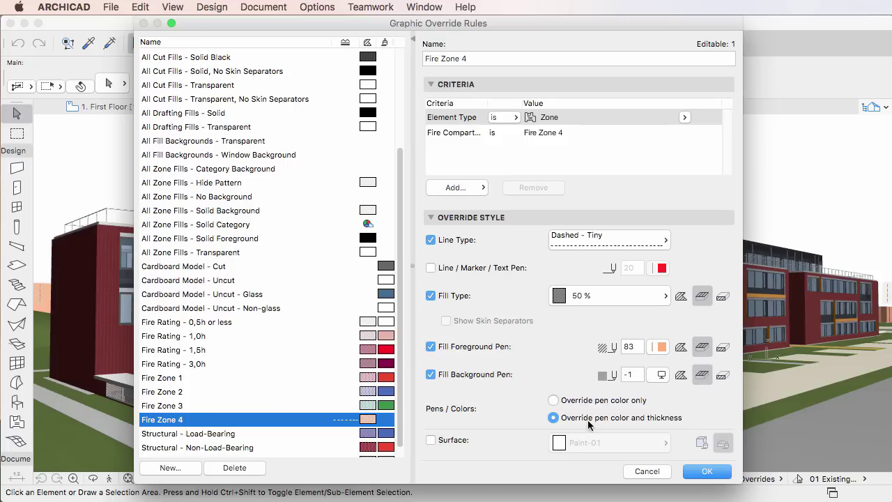
left_click(430, 441)
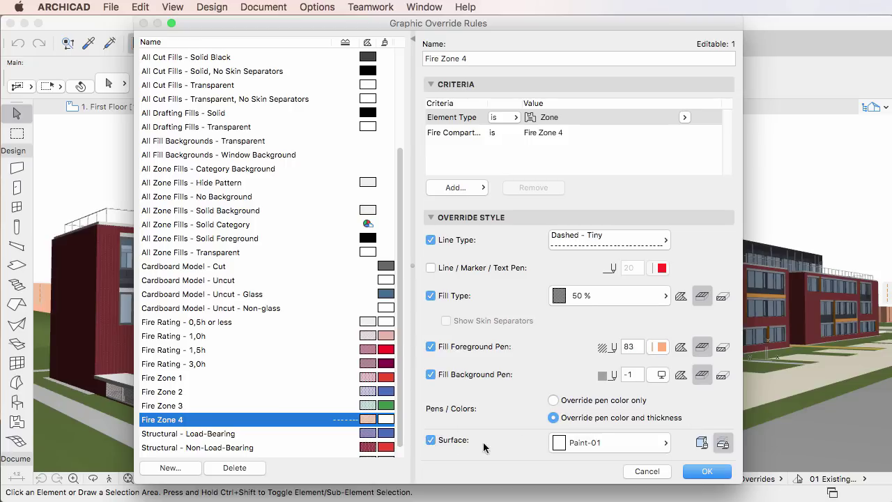
Step: Set the surface override to Paint-08, applied to uncut surfaces
left_click(656, 442)
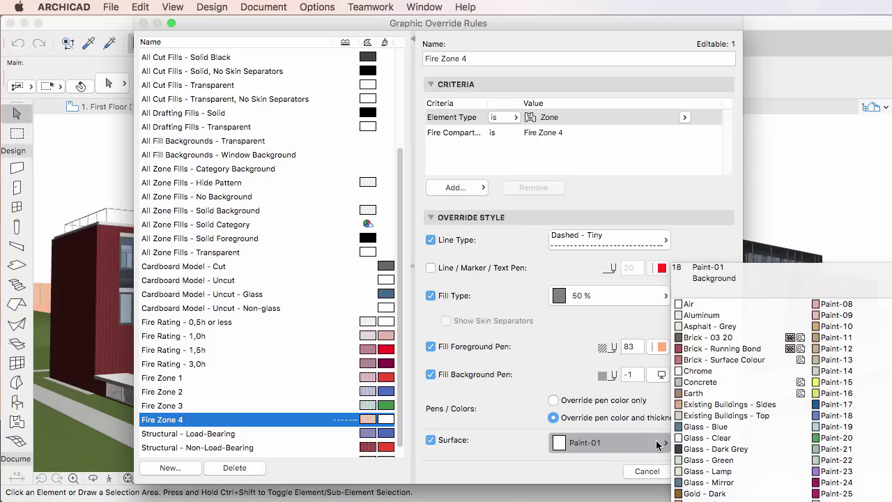
left_click(853, 305)
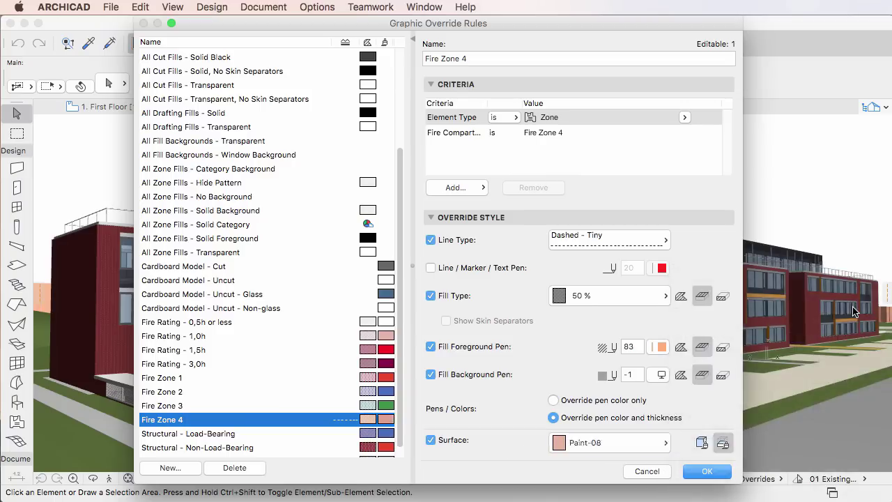
left_click(702, 444)
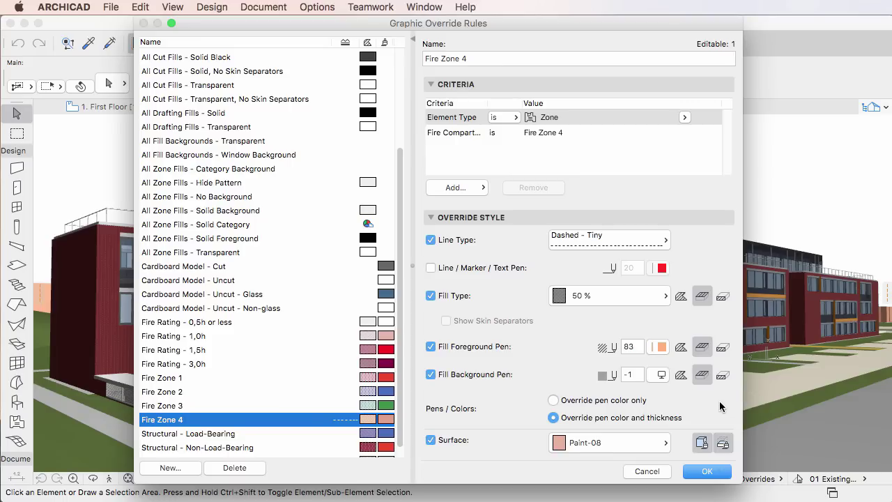
Step: Remove the line type override and change the fill type back to 25 %
left_click(431, 240)
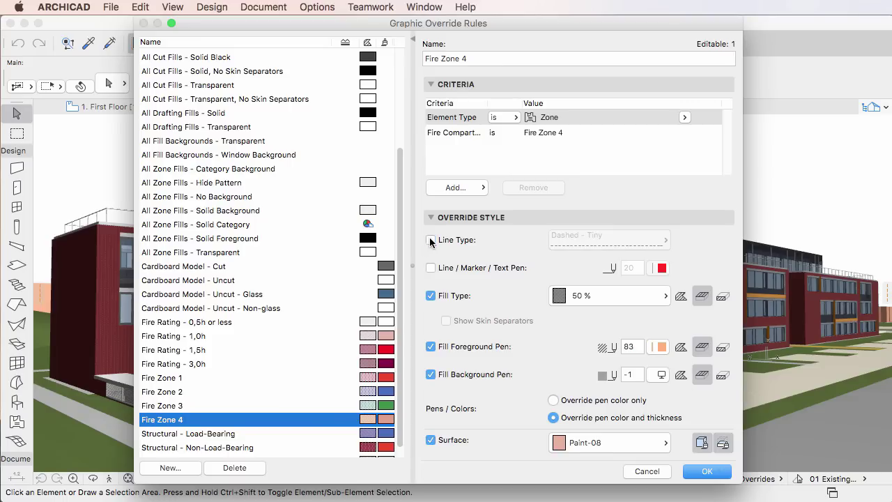
left_click(617, 299)
left_click(721, 322)
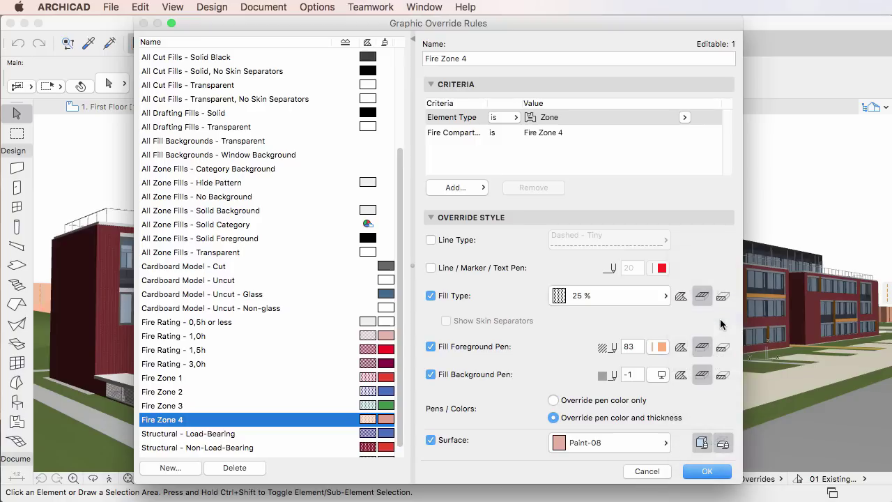